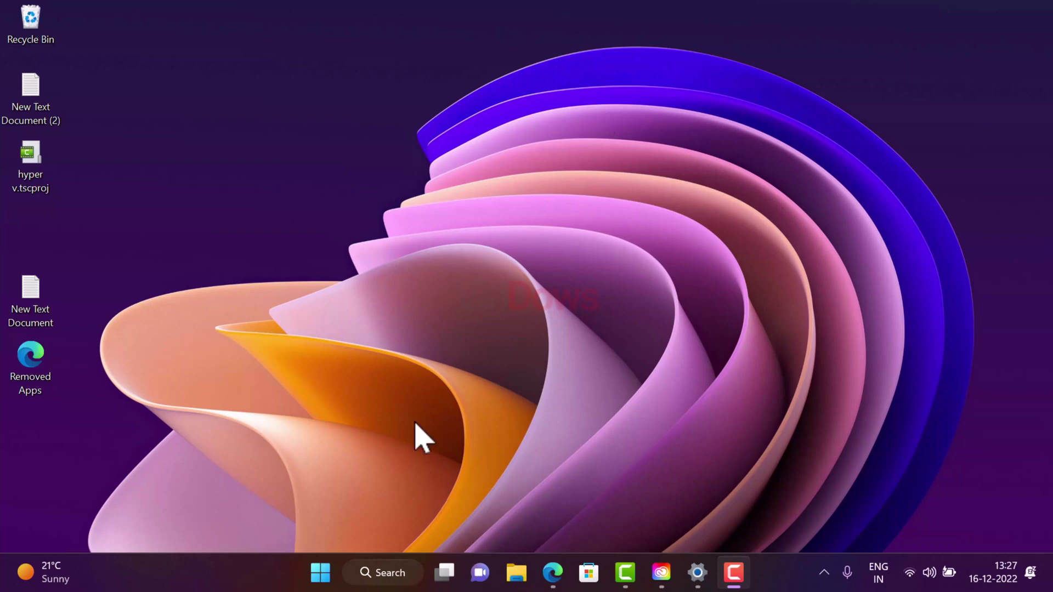
Look up the About your PC page in Settings, then minimize Settings.
{"action": "left_click", "coordinate": [383, 576]}
{"action": "type", "text": "abo"}
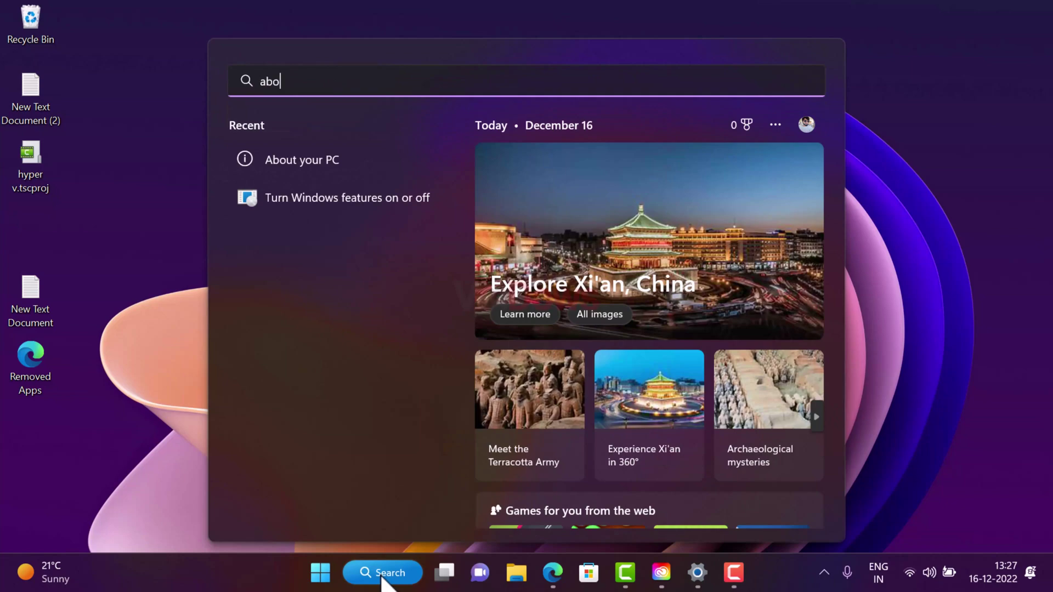
{"action": "type", "text": "ut"}
{"action": "left_click", "coordinate": [325, 232]}
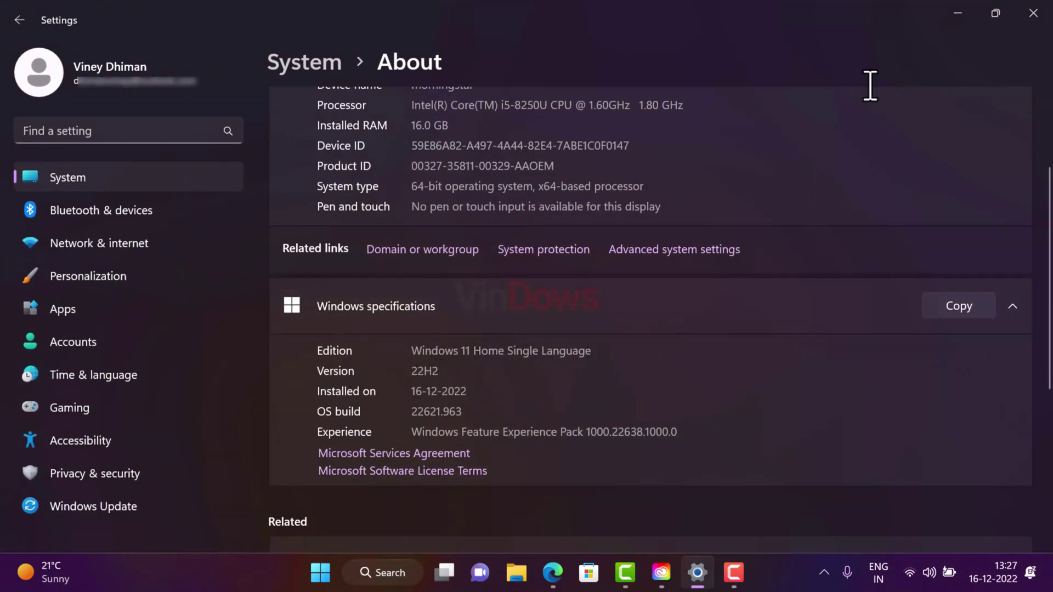
{"action": "left_click", "coordinate": [958, 13]}
Search Windows for 'group policy editor', then 'gpedit', and close the search panel.
{"action": "left_click", "coordinate": [386, 573]}
{"action": "type", "text": "gro"}
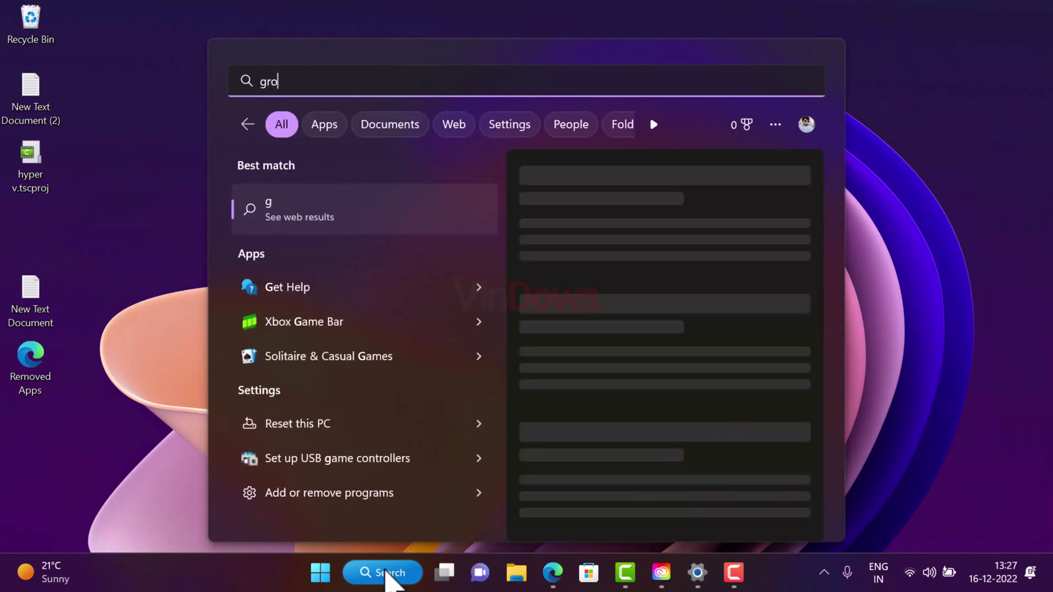
{"action": "type", "text": "up polci"}
{"action": "key", "text": "BackSpace"}
{"action": "key", "text": "BackSpace"}
{"action": "type", "text": "icy"}
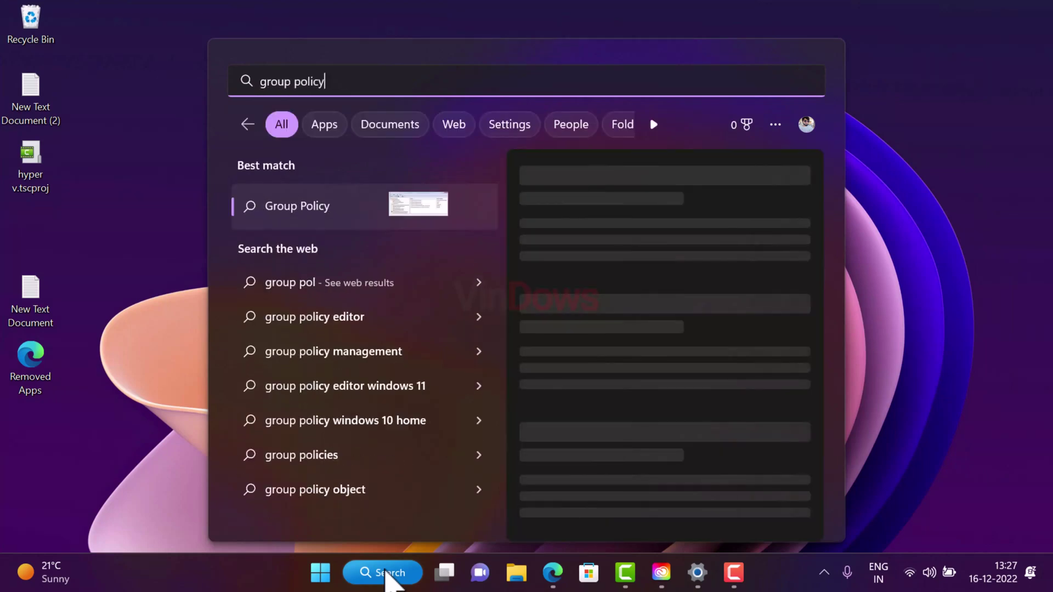
{"action": "type", "text": " editor"}
{"action": "key", "text": "ctrl+a"}
{"action": "key", "text": "BackSpace"}
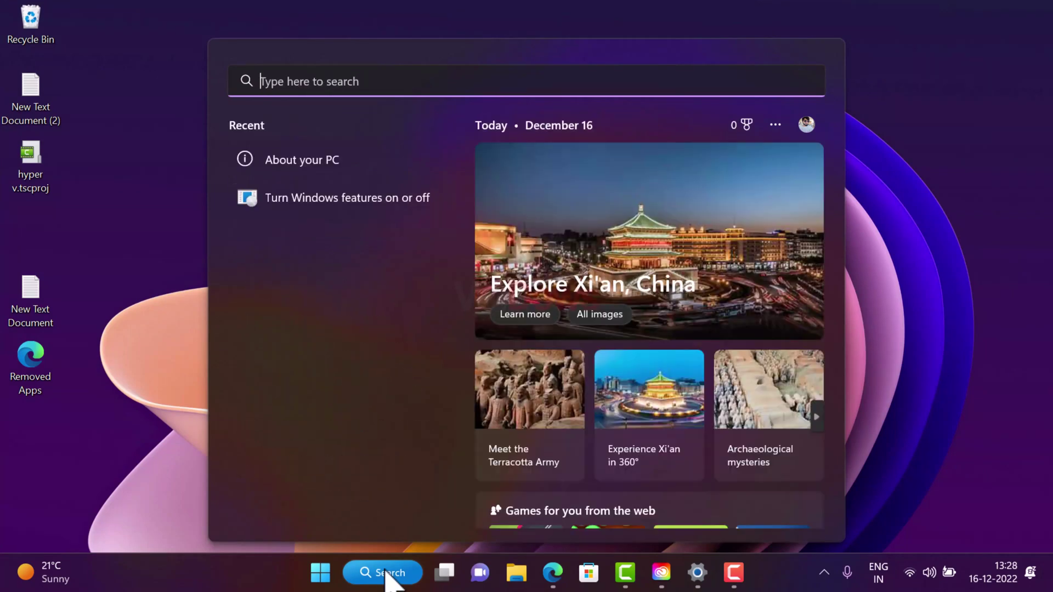
{"action": "type", "text": "gpedit"}
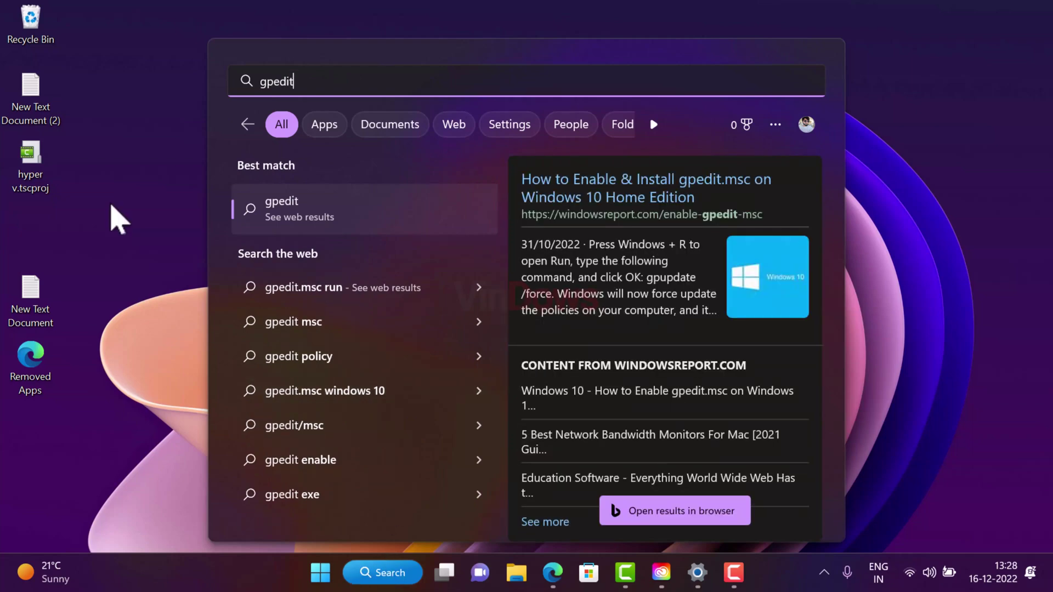
{"action": "left_click", "coordinate": [130, 223]}
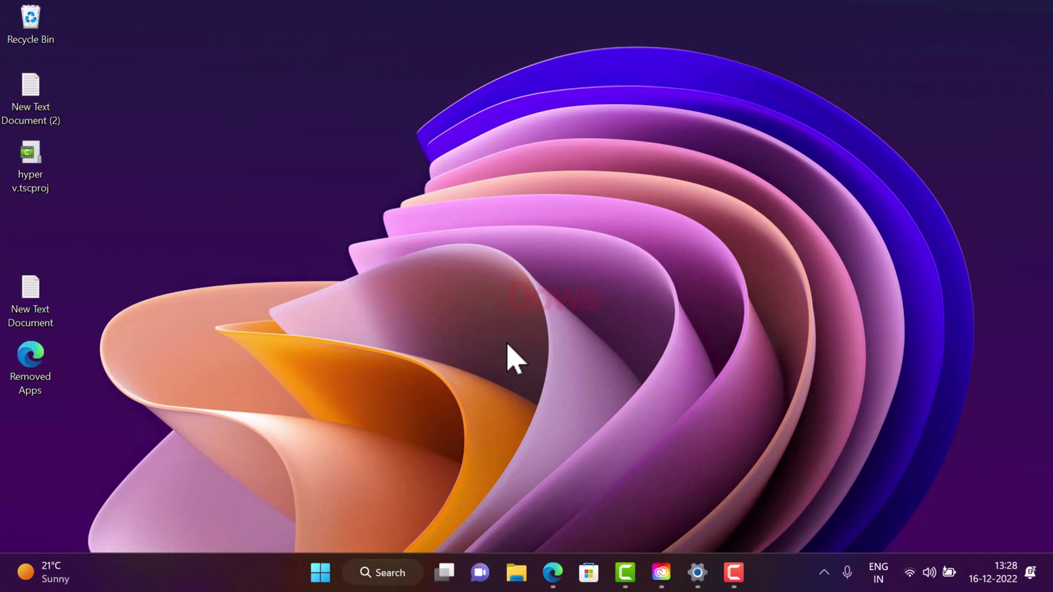
Create a new text document on the desktop with its default name and open it in Notepad.
{"action": "right_click", "coordinate": [256, 146]}
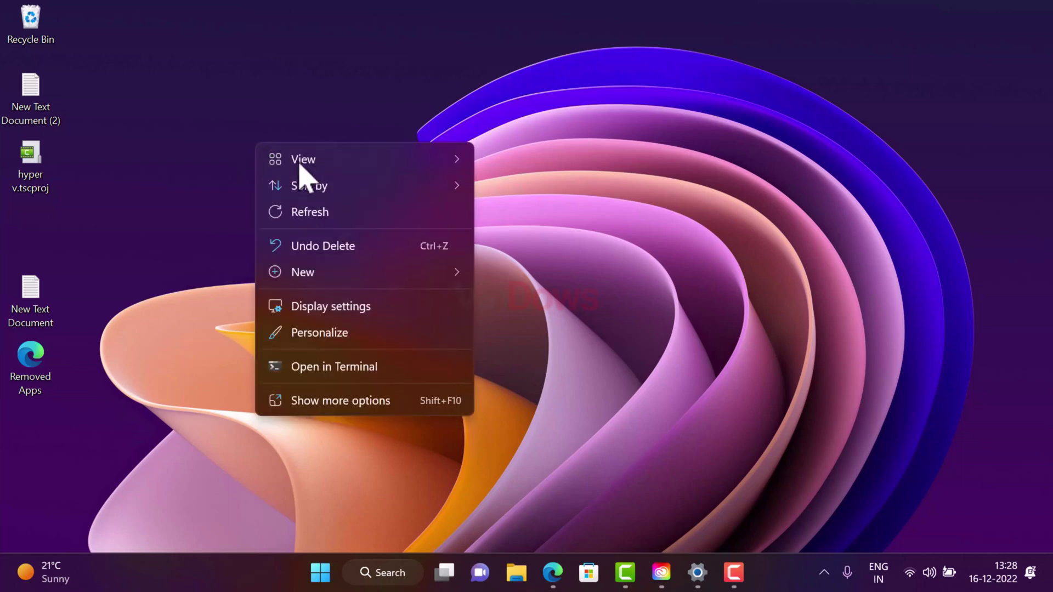
{"action": "mouse_move", "coordinate": [448, 281]}
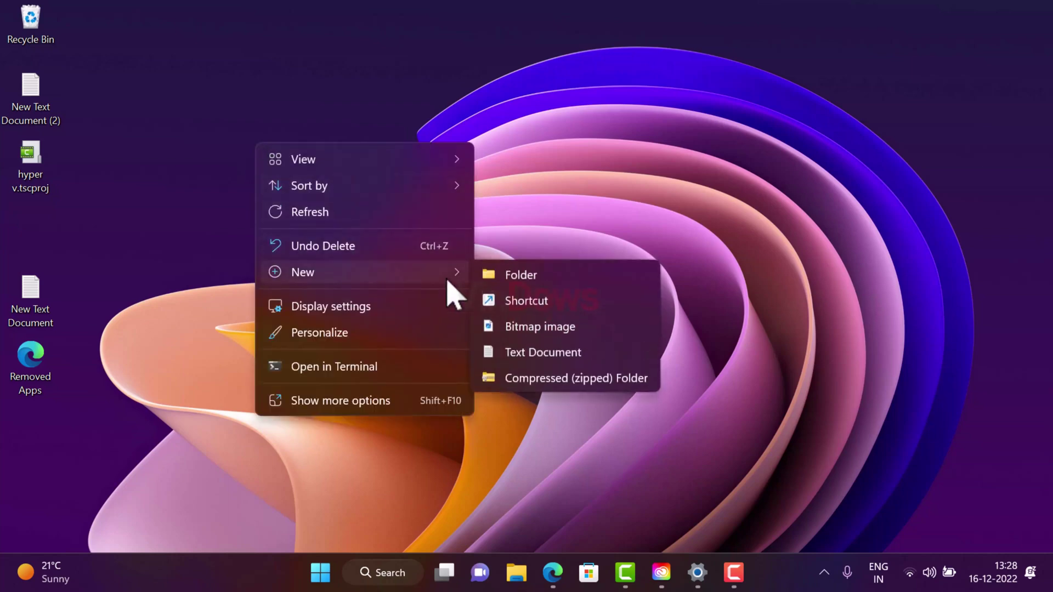
{"action": "left_click", "coordinate": [596, 353]}
{"action": "key", "text": "Return"}
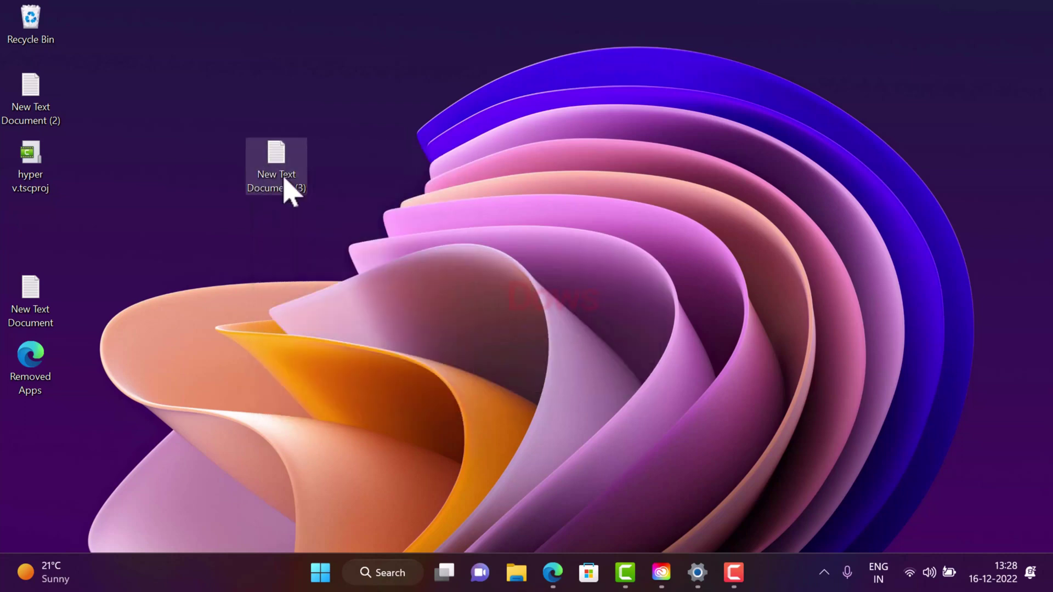
{"action": "double_click", "coordinate": [285, 189]}
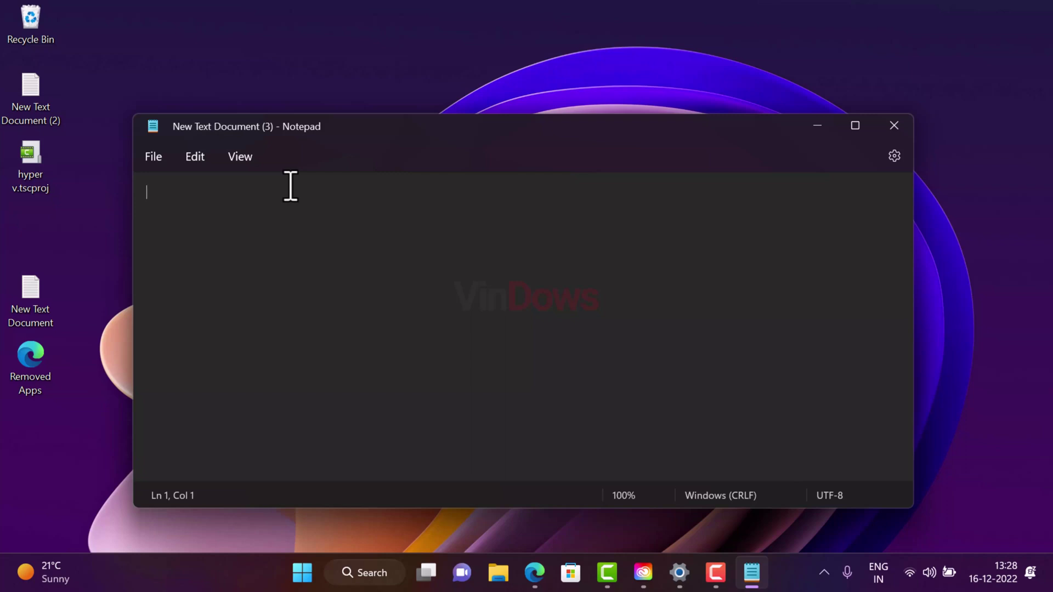
Paste the Group Policy install batch script and turn on word wrap.
{"action": "key", "text": "ctrl+v"}
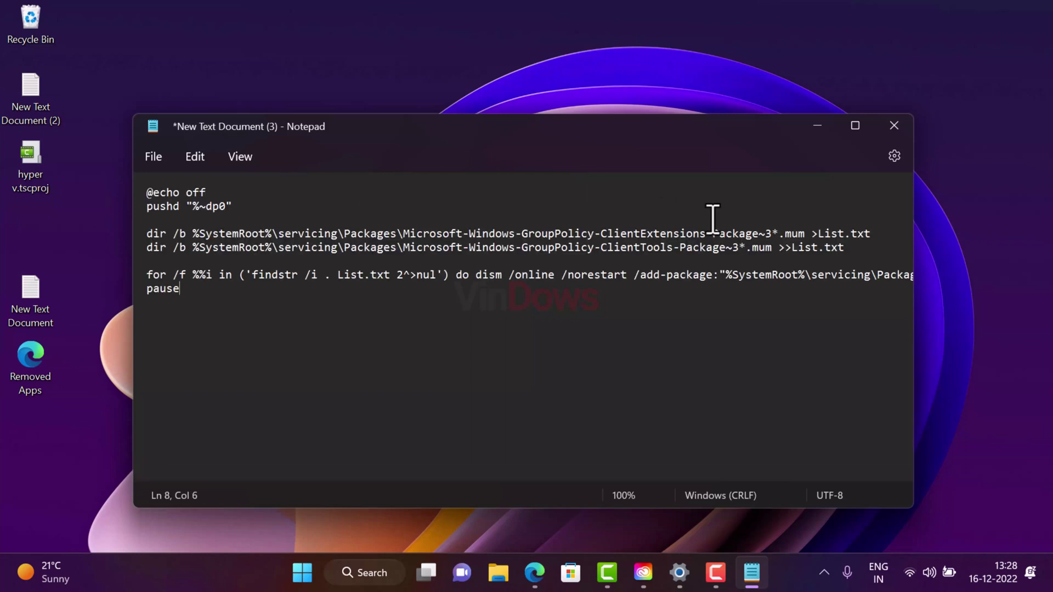
{"action": "left_click", "coordinate": [258, 160]}
{"action": "left_click", "coordinate": [328, 239]}
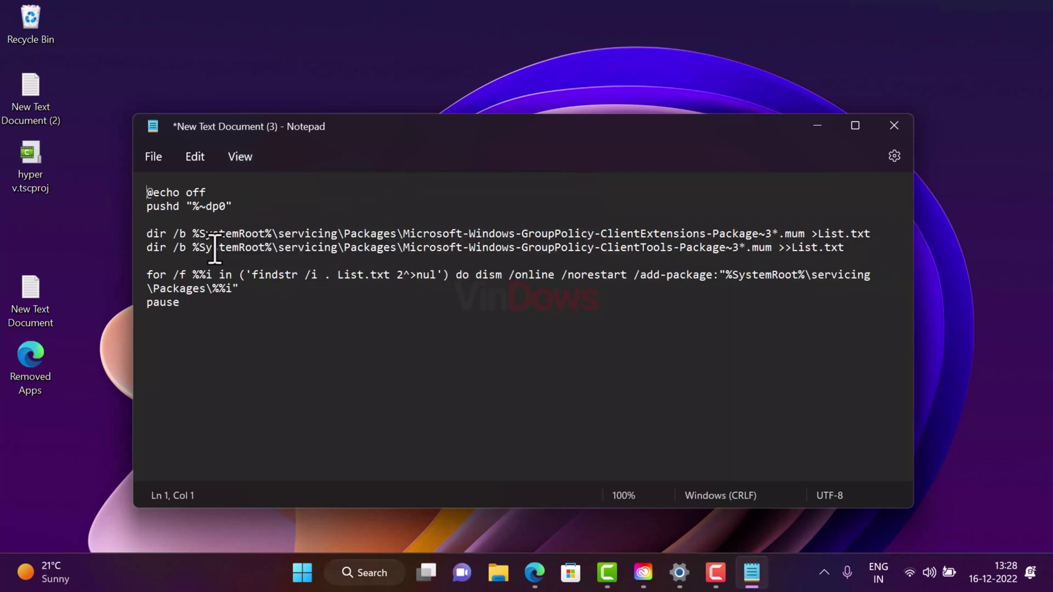
Save the script to the Desktop as gpedit.bat, then minimize Notepad.
{"action": "left_click", "coordinate": [155, 159]}
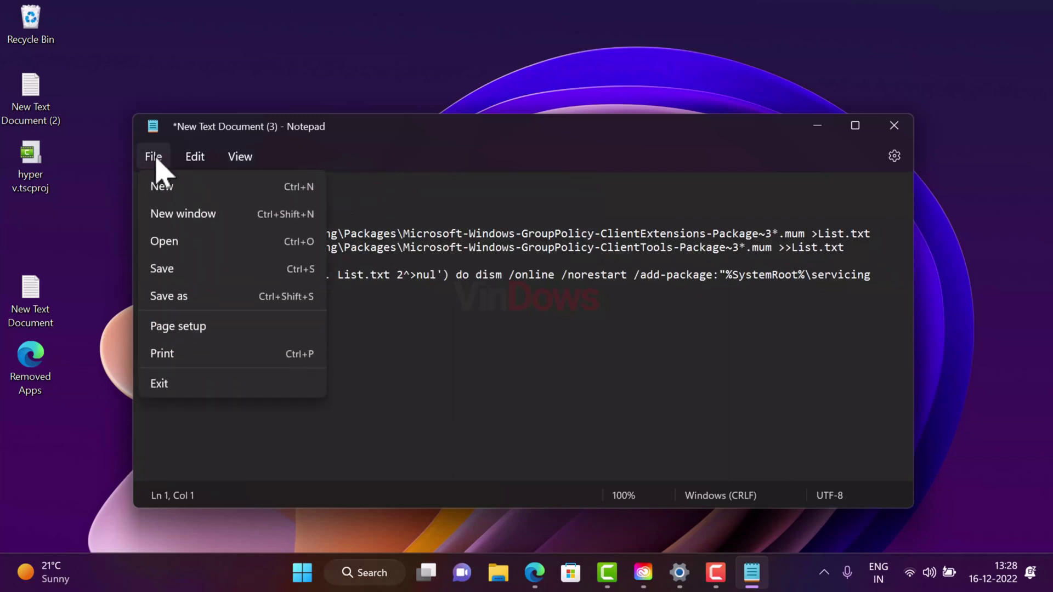
{"action": "left_click", "coordinate": [221, 298]}
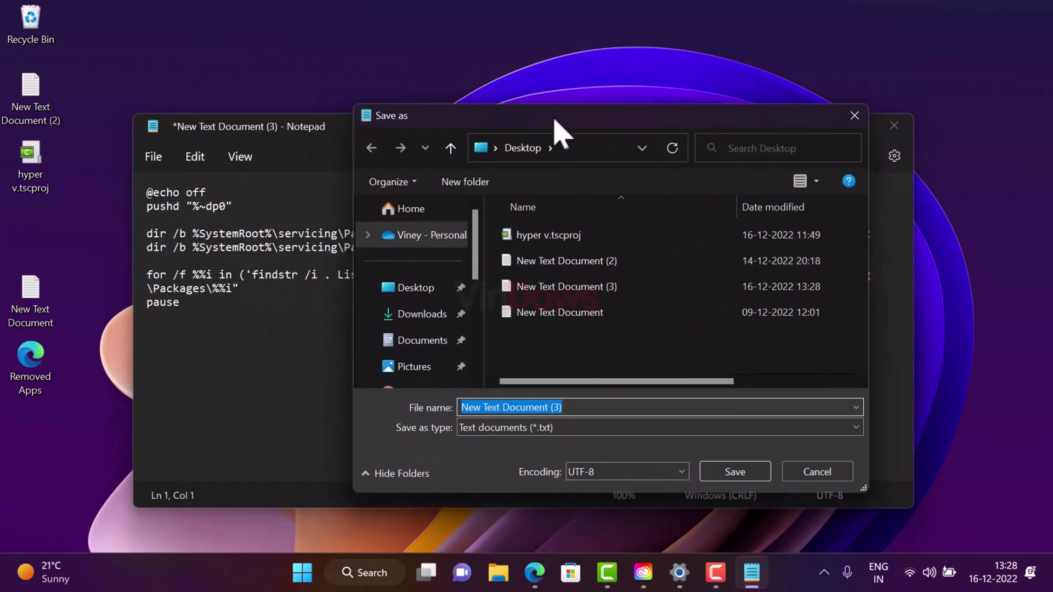
{"action": "type", "text": "gped"}
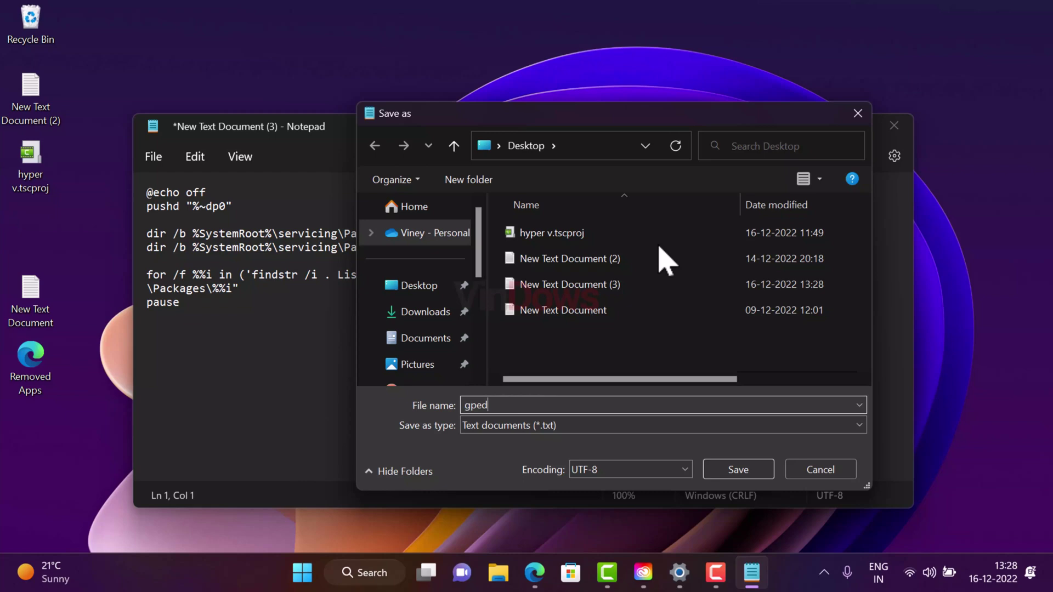
{"action": "type", "text": "it.bat"}
{"action": "left_click", "coordinate": [433, 289]}
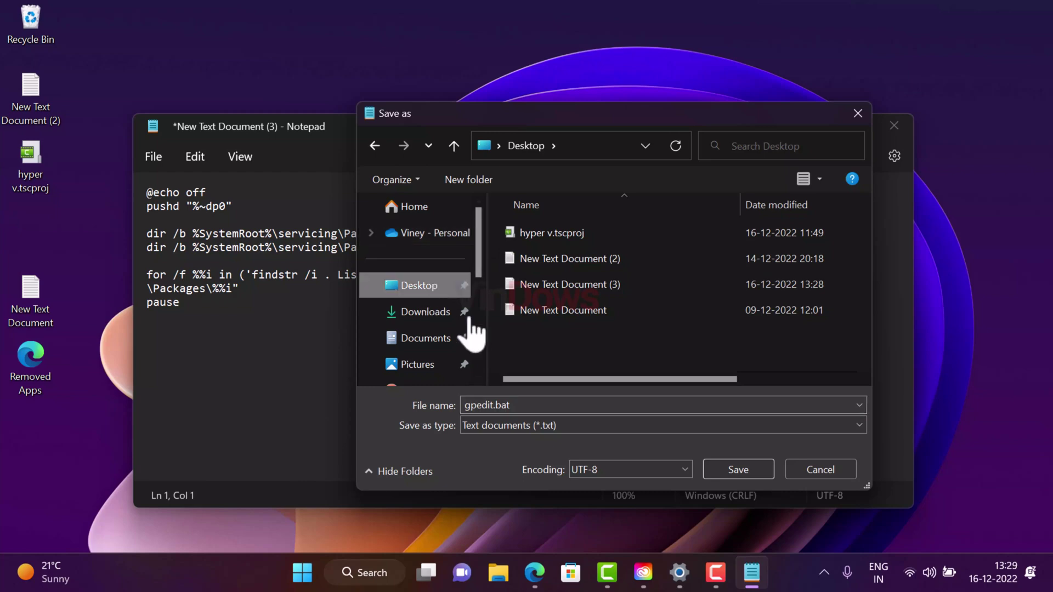
{"action": "left_click", "coordinate": [738, 470]}
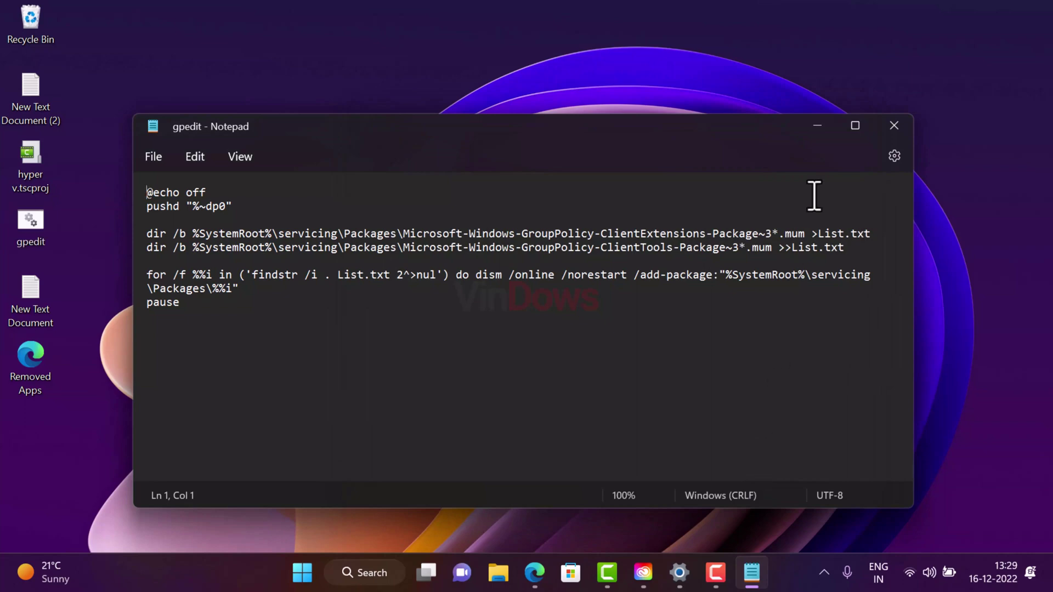
{"action": "left_click", "coordinate": [817, 126]}
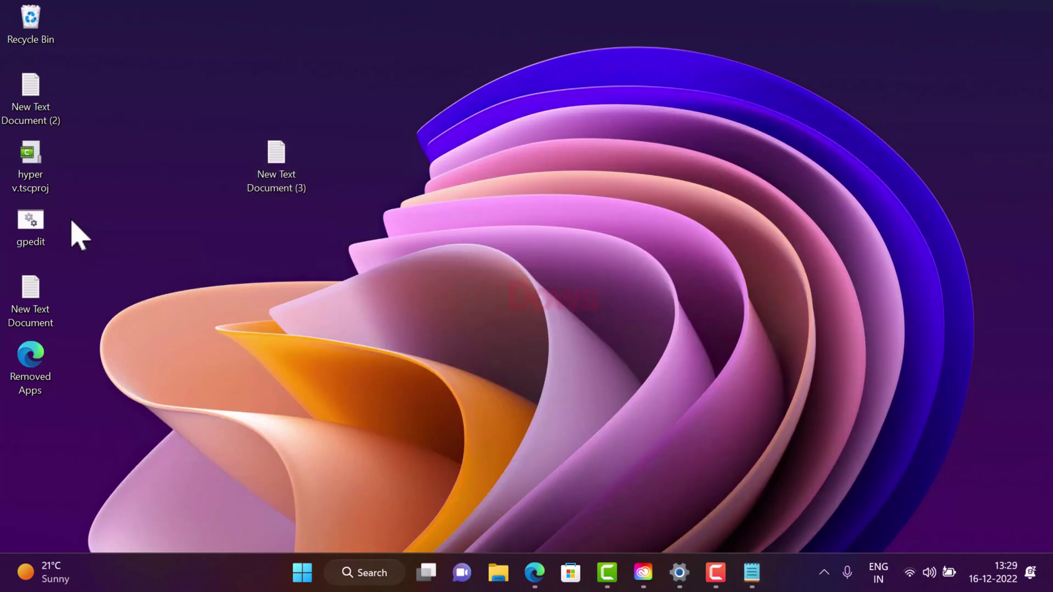
Move gpedit.bat beside New Text Document (3) and run it as administrator.
{"action": "left_click_drag", "start_coordinate": [33, 235], "coordinate": [406, 171]}
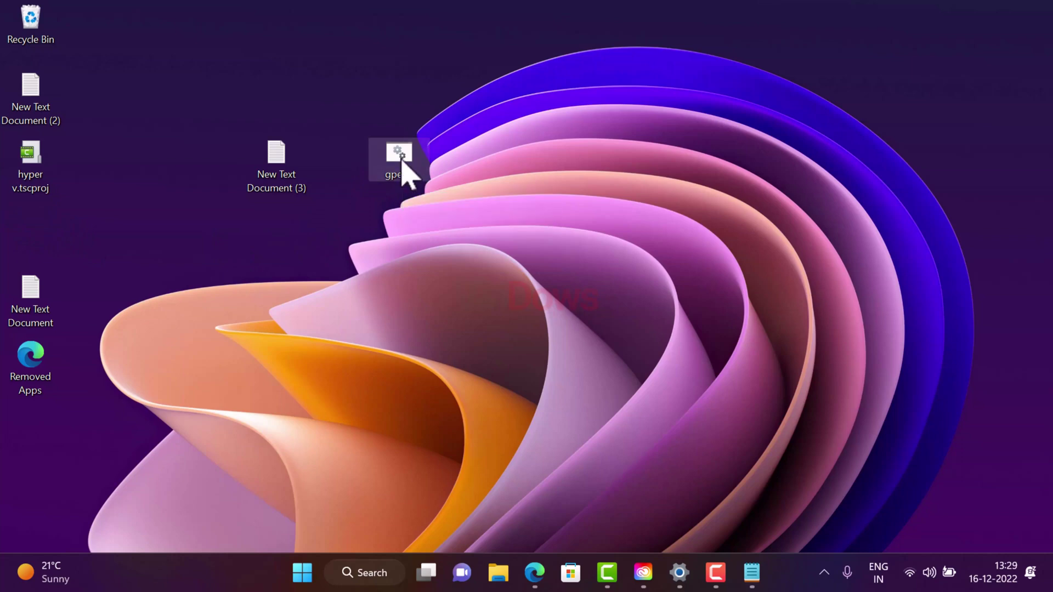
{"action": "right_click", "coordinate": [403, 164]}
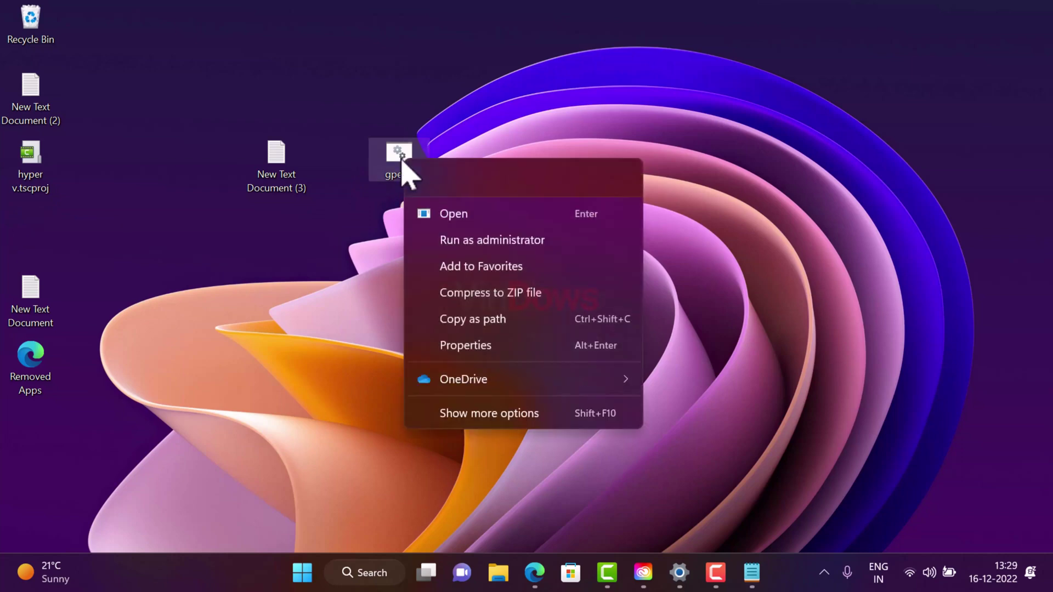
{"action": "left_click", "coordinate": [482, 240]}
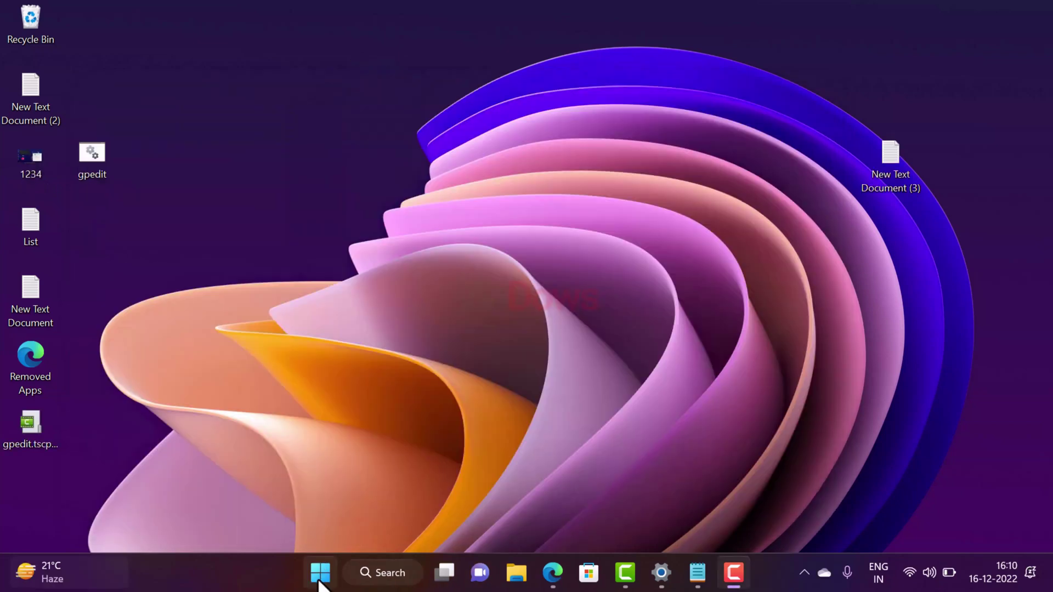
Restart the PC using the Start menu's power options.
{"action": "left_click", "coordinate": [319, 581]}
{"action": "left_click", "coordinate": [731, 517]}
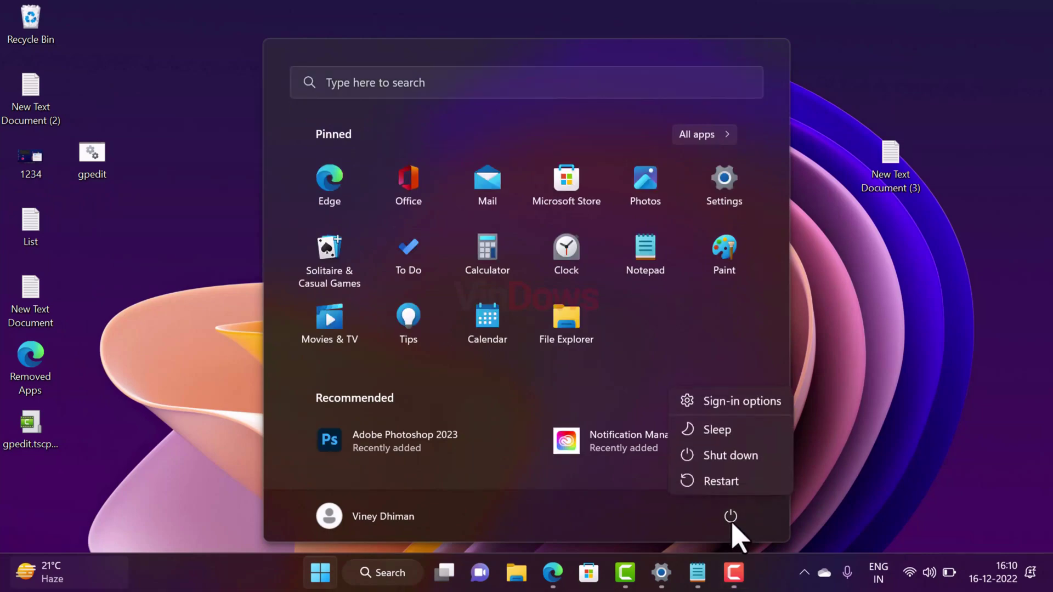
{"action": "left_click", "coordinate": [719, 481]}
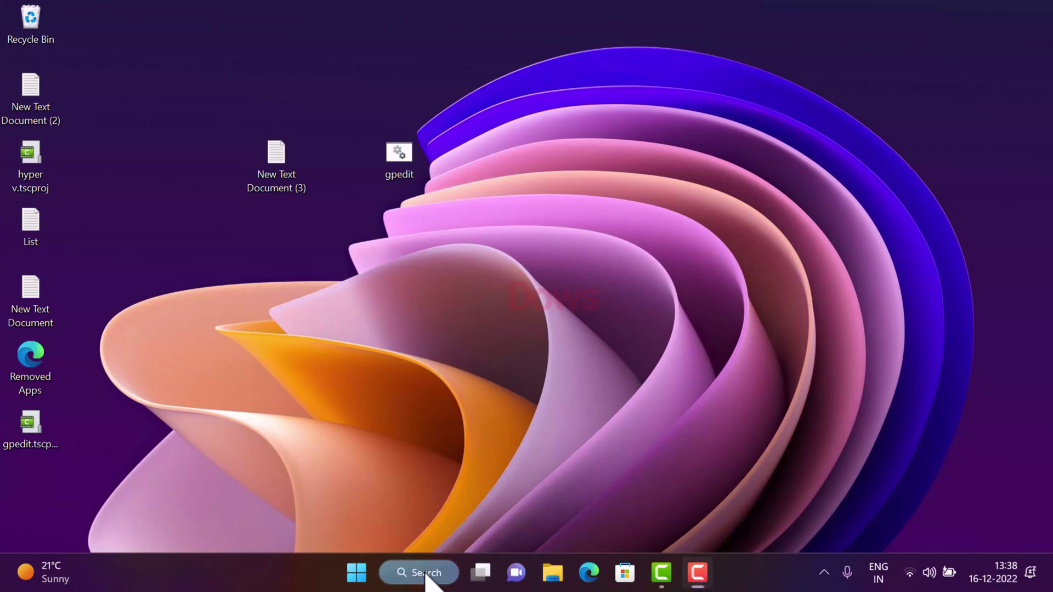
{"action": "left_click", "coordinate": [425, 573]}
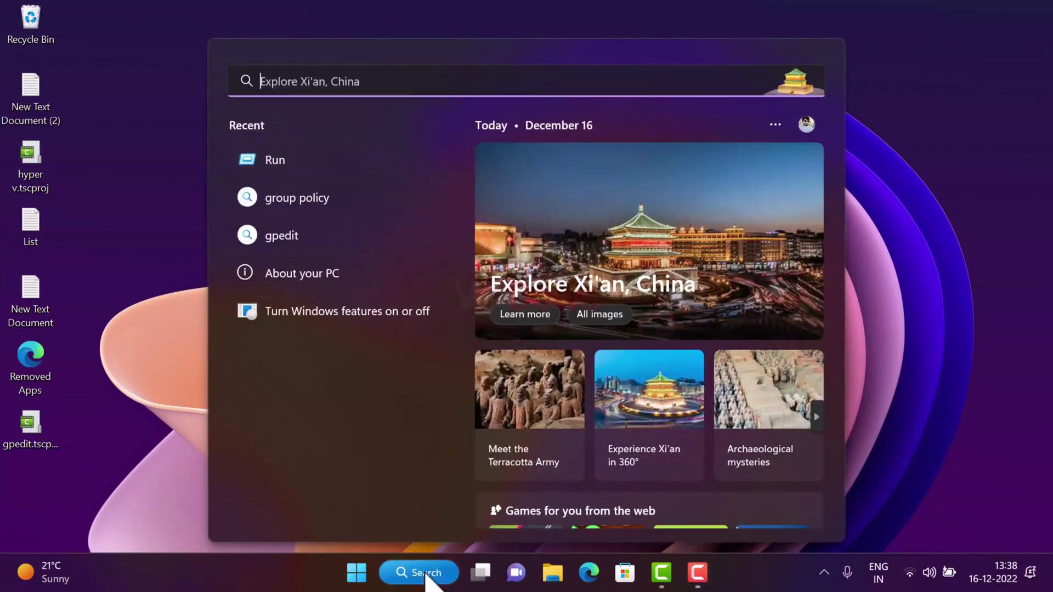
{"action": "type", "text": "gpedit"}
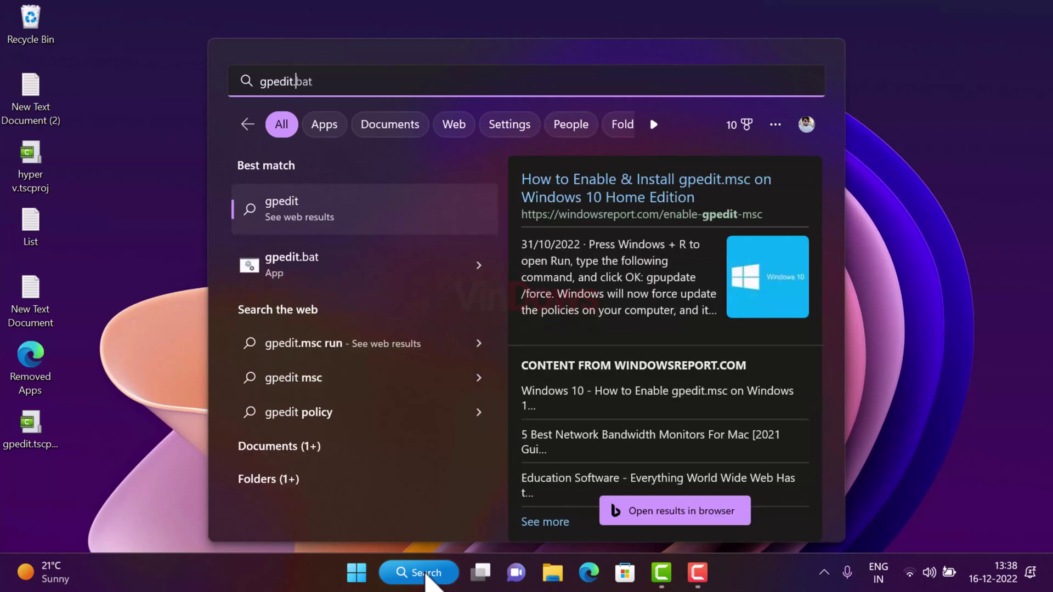
{"action": "type", "text": ".msc"}
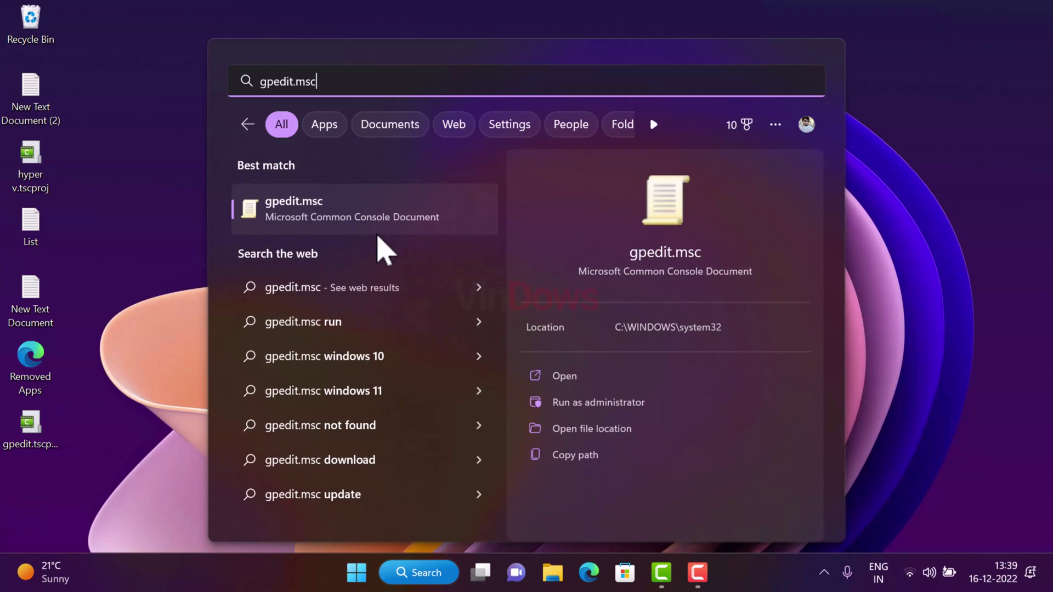
{"action": "left_click", "coordinate": [384, 226]}
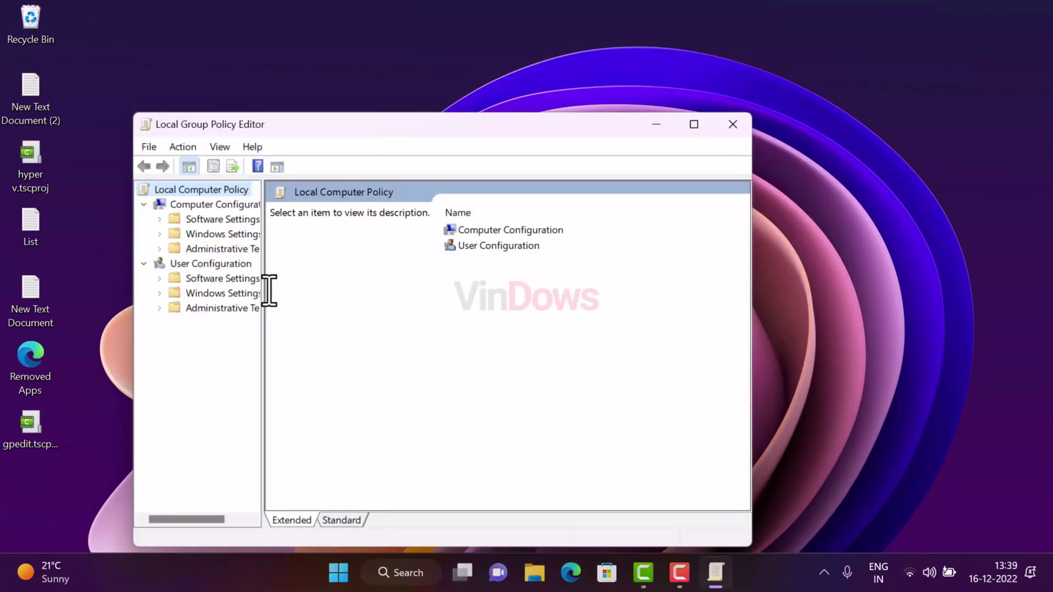
{"action": "left_click_drag", "start_coordinate": [264, 291], "coordinate": [329, 291]}
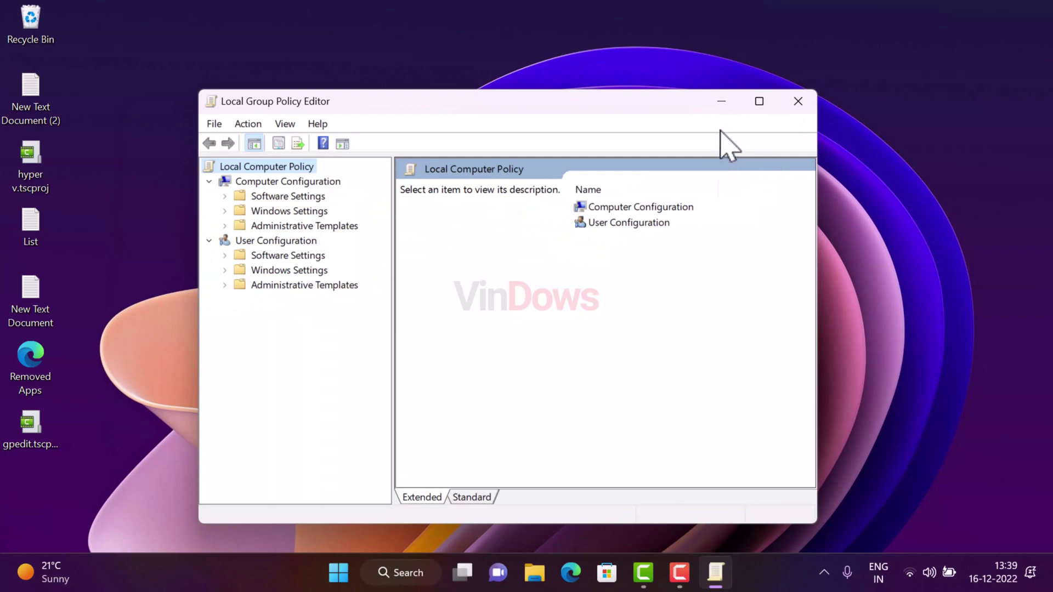
{"action": "left_click", "coordinate": [797, 112]}
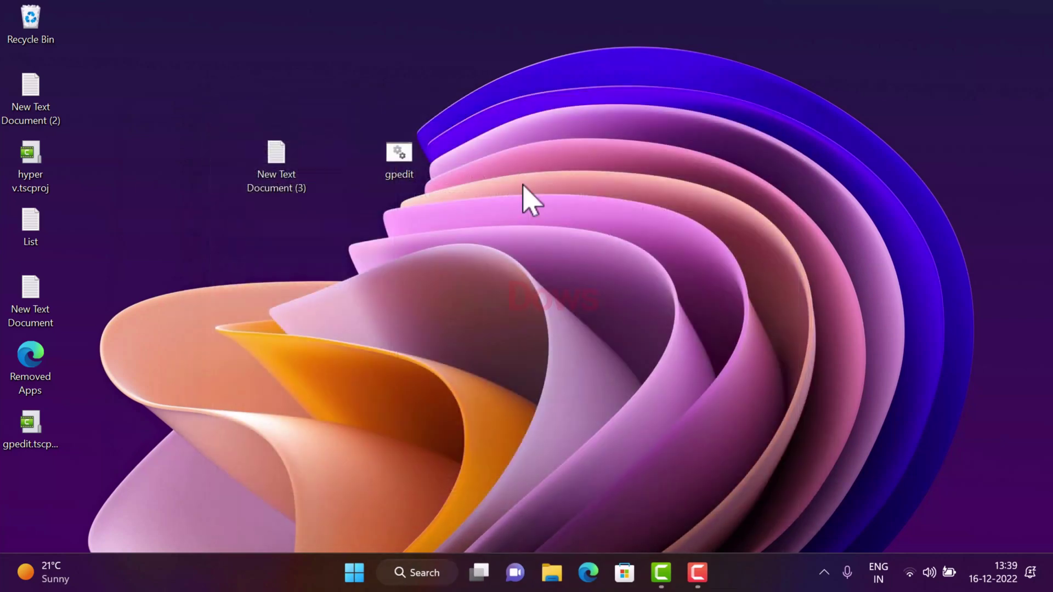
Launch gpedit.msc from the Run box and widen the editor's policy tree pane.
{"action": "left_click", "coordinate": [428, 576]}
{"action": "type", "text": "run"}
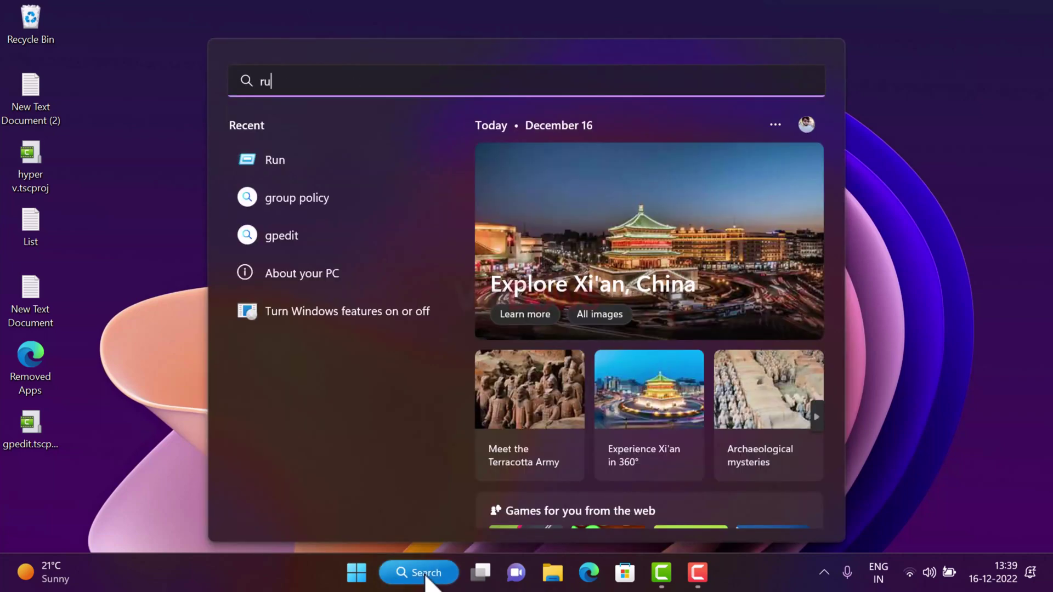
{"action": "left_click", "coordinate": [312, 220]}
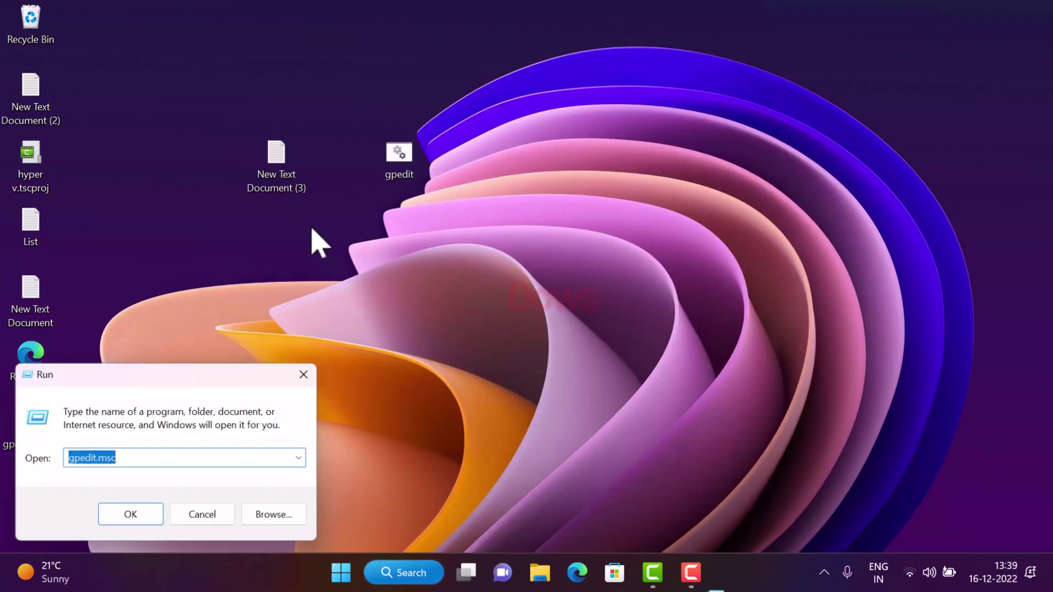
{"action": "left_click_drag", "start_coordinate": [158, 374], "coordinate": [364, 329]}
{"action": "key", "text": "BackSpace"}
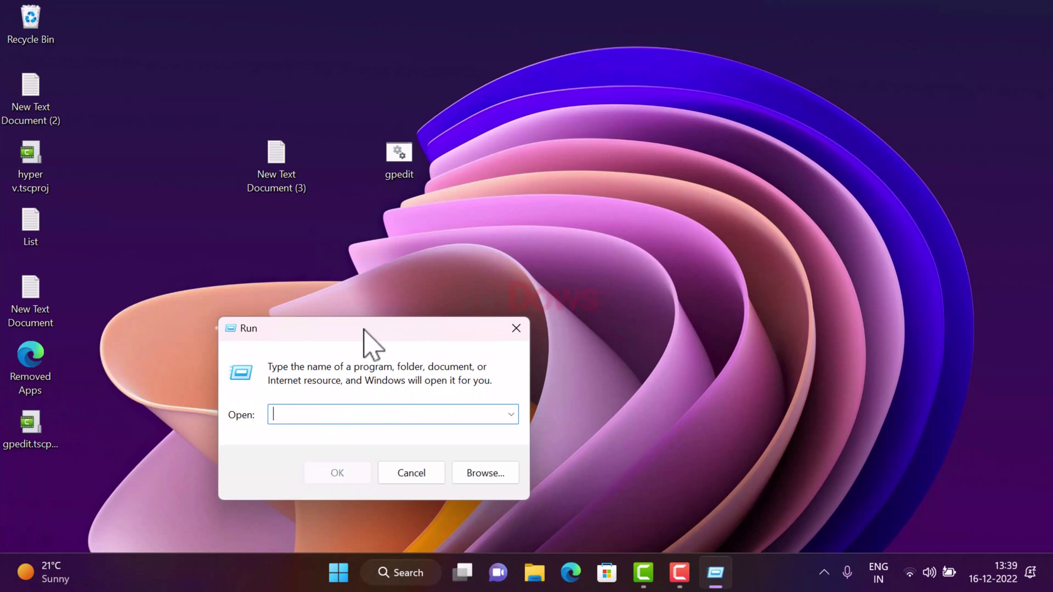
{"action": "type", "text": "gpedit.msc"}
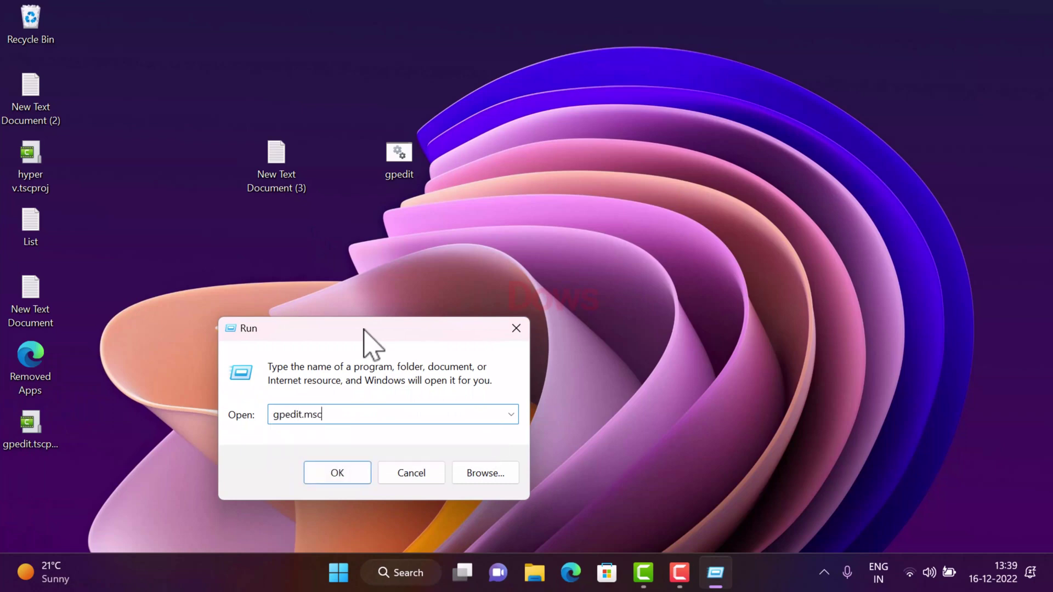
{"action": "left_click", "coordinate": [354, 478]}
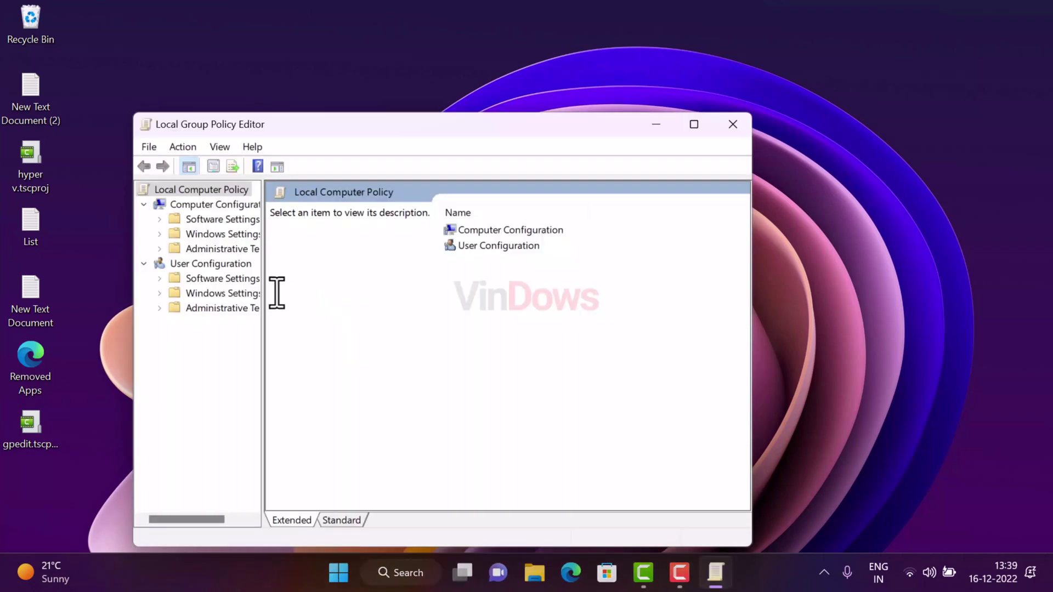
{"action": "left_click_drag", "start_coordinate": [263, 294], "coordinate": [320, 305]}
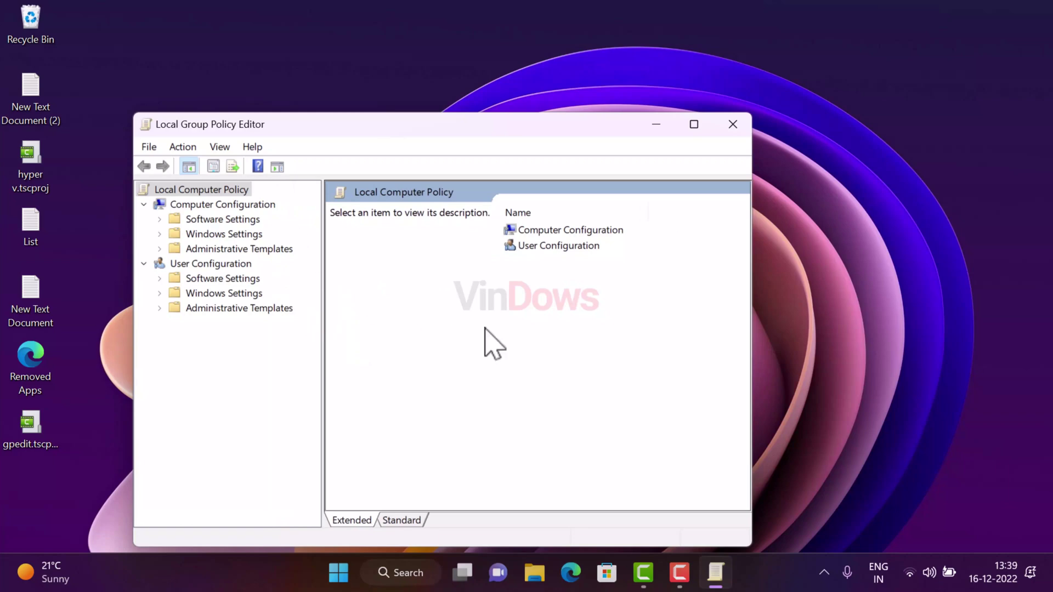